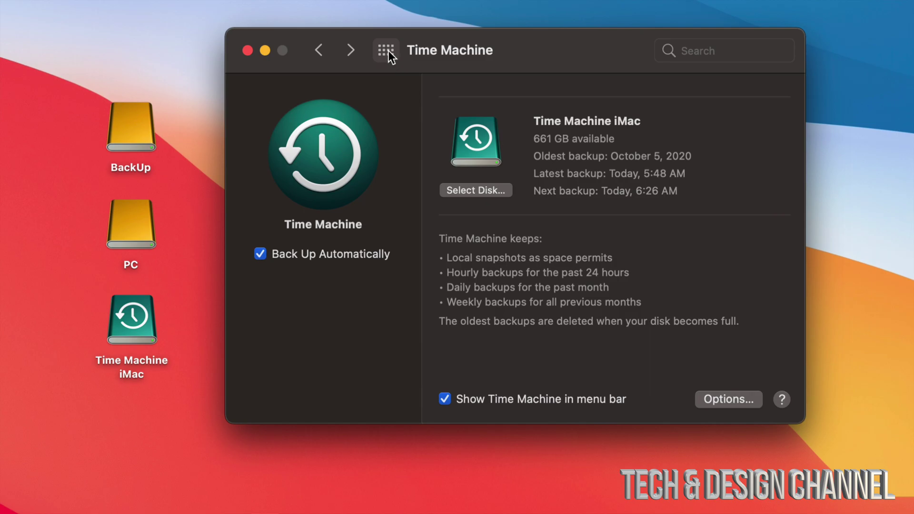
Reopen the Time Machine preferences from the full list and move its window lower and slightly left.
click(388, 51)
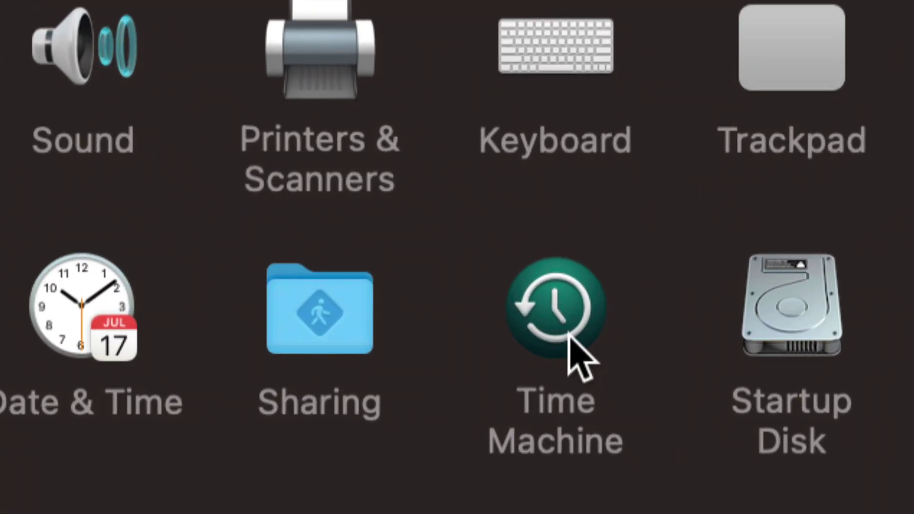
click(568, 335)
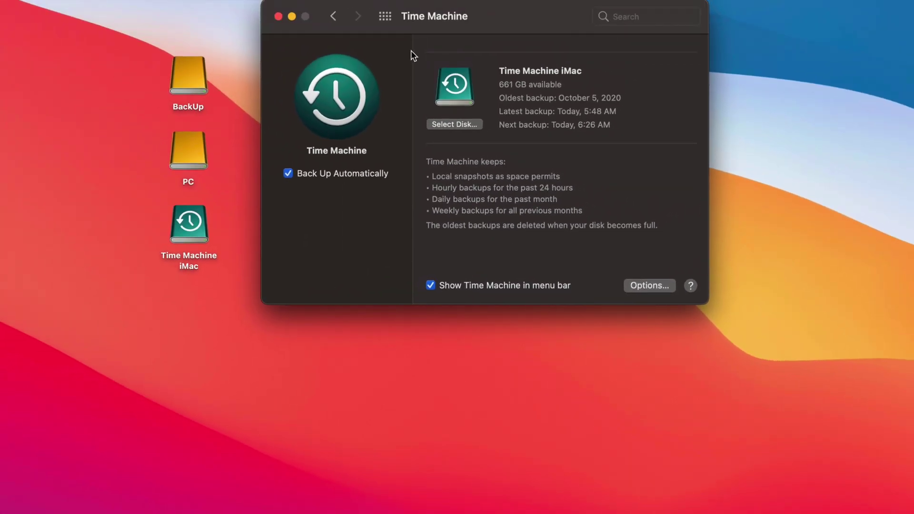
drag(402, 18, 402, 53)
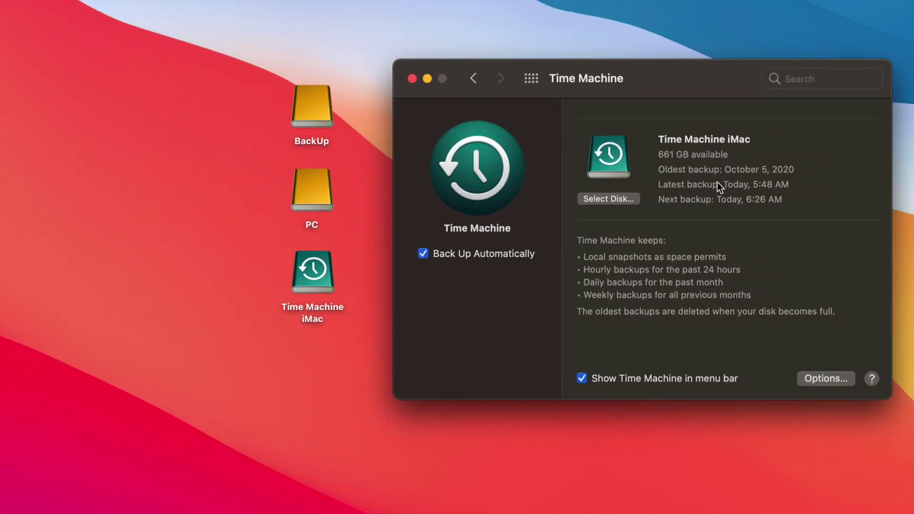
drag(703, 85, 694, 84)
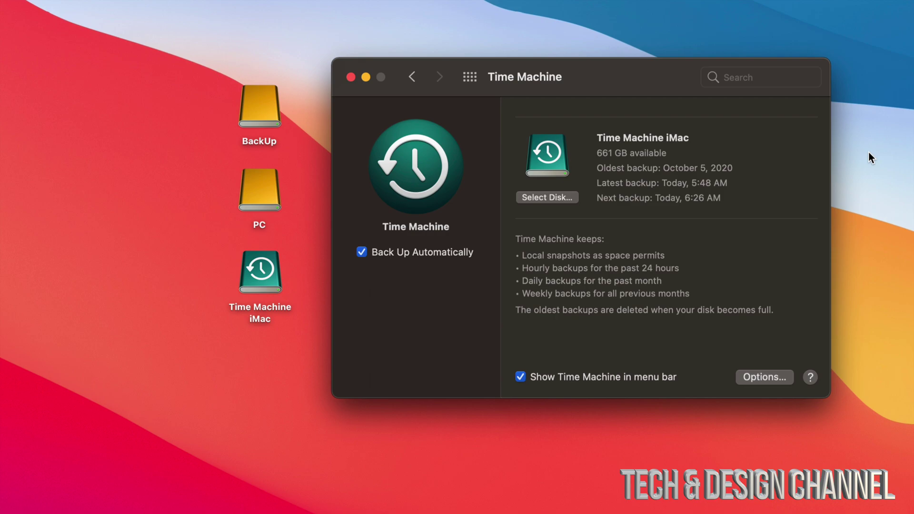
Shift the Time Machine window right and move the Time Machine iMac drive icon up and right.
drag(567, 91, 672, 85)
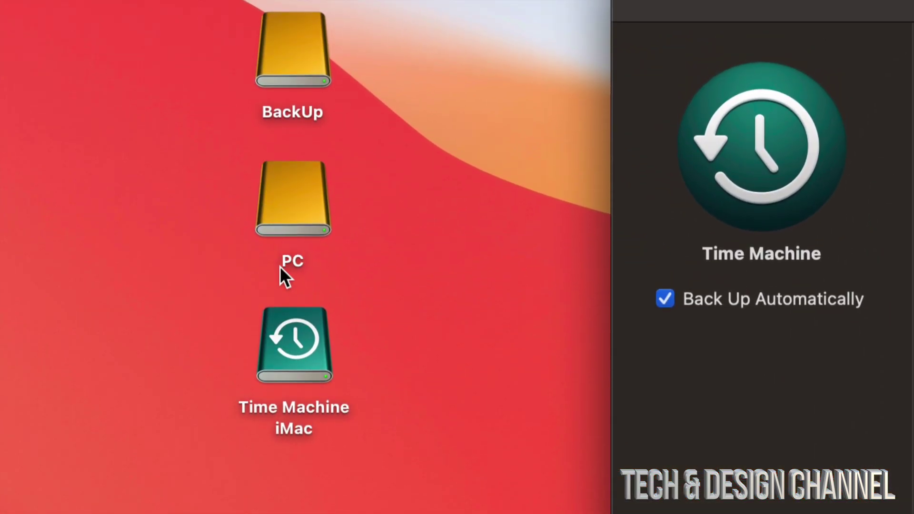
drag(288, 339, 472, 168)
click(545, 180)
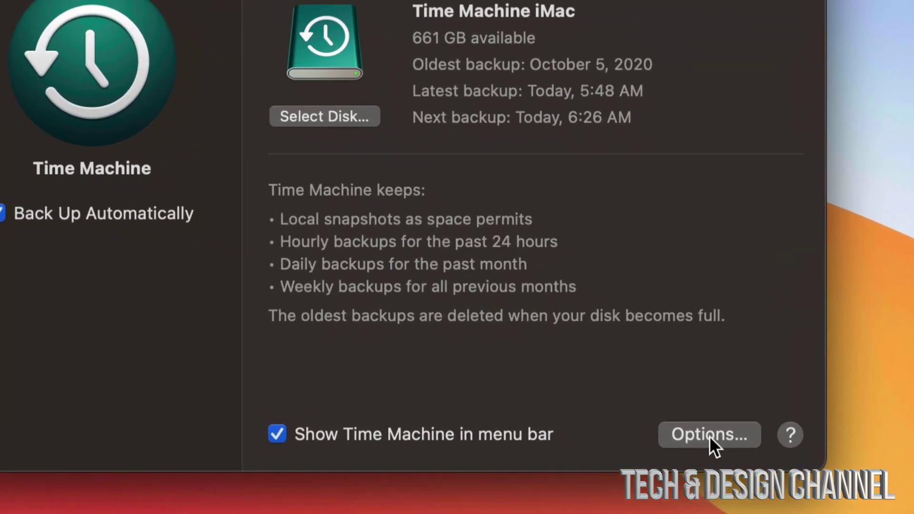
click(690, 434)
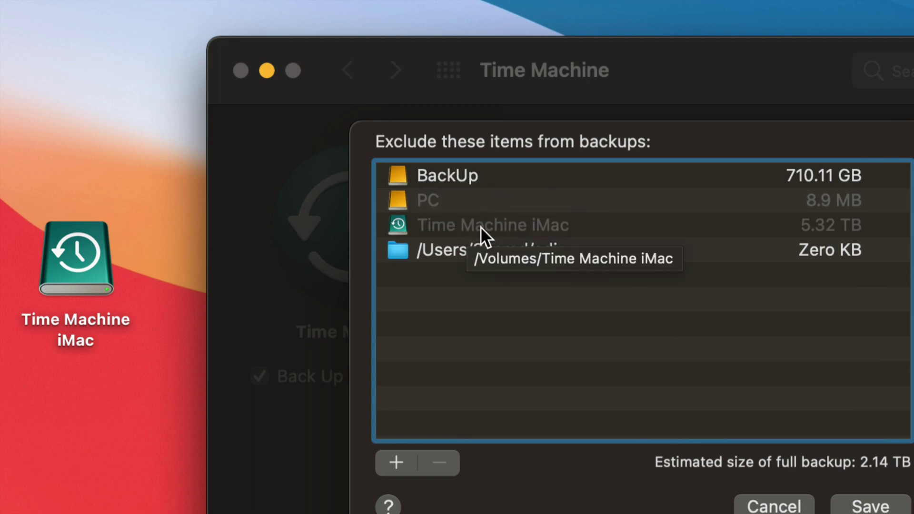
click(438, 177)
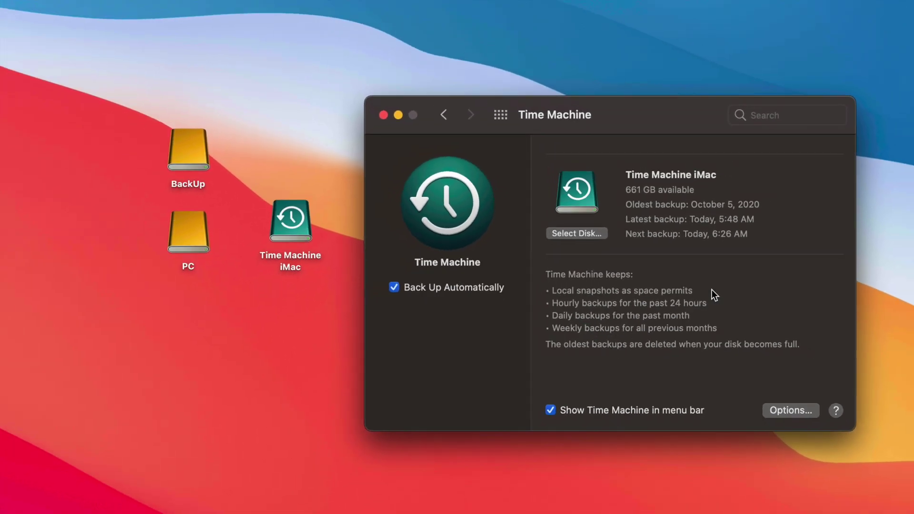
Put the Time Machine iMac icon below the PC drive, then start a search in the Time Machine preferences.
drag(314, 221, 190, 306)
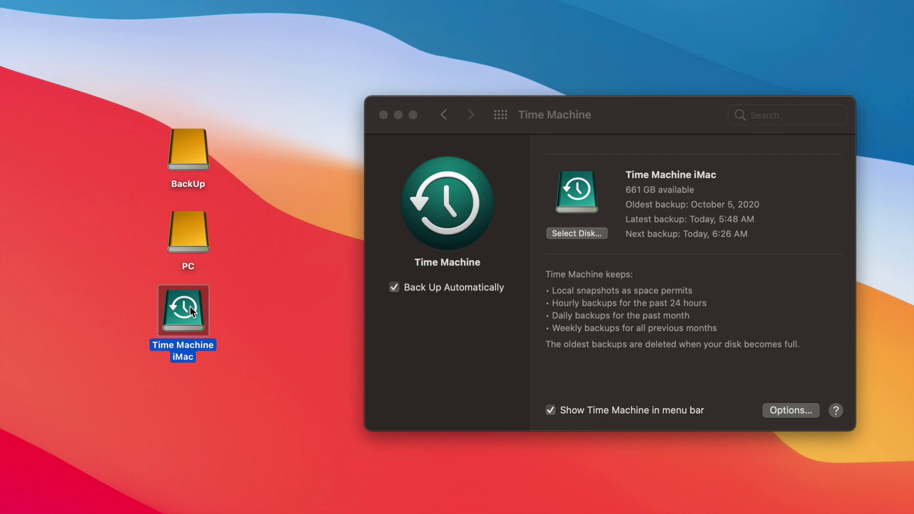
click(626, 122)
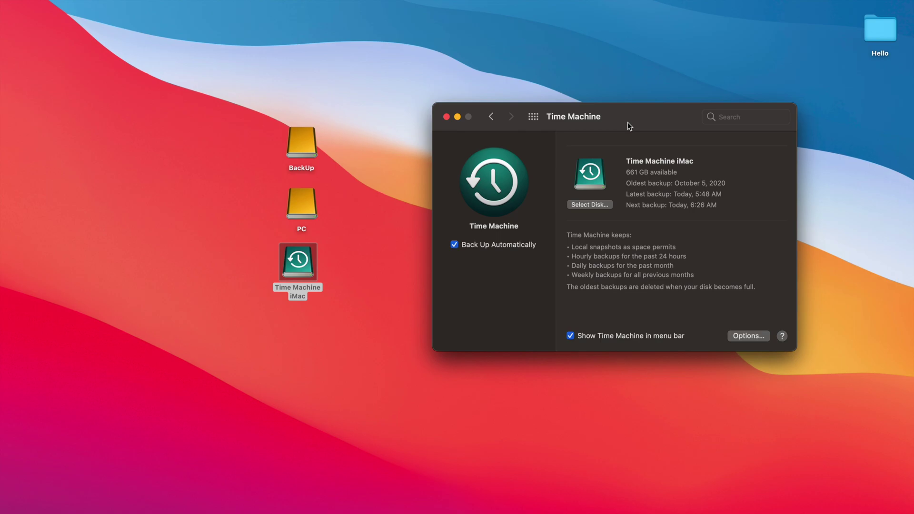
key(super+f)
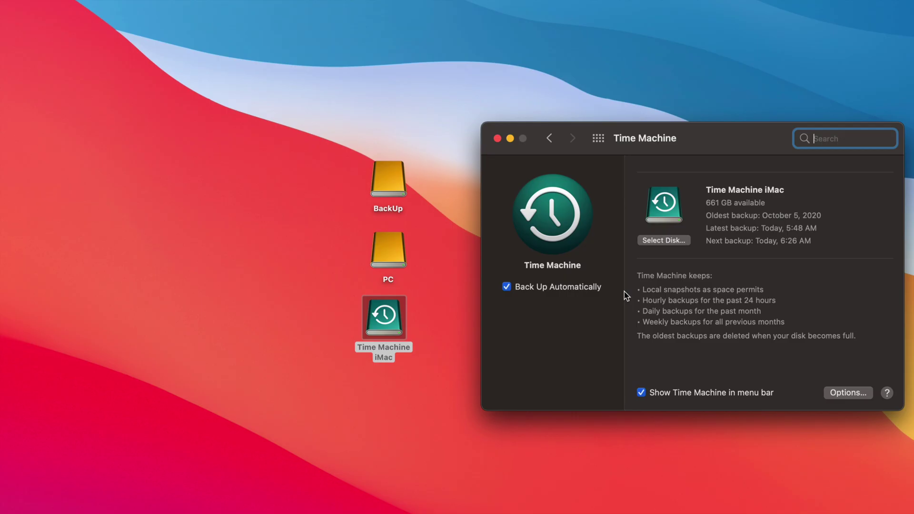
Close the Time Machine preferences and show the menu-bar Time Machine menu with the latest backup time.
click(497, 138)
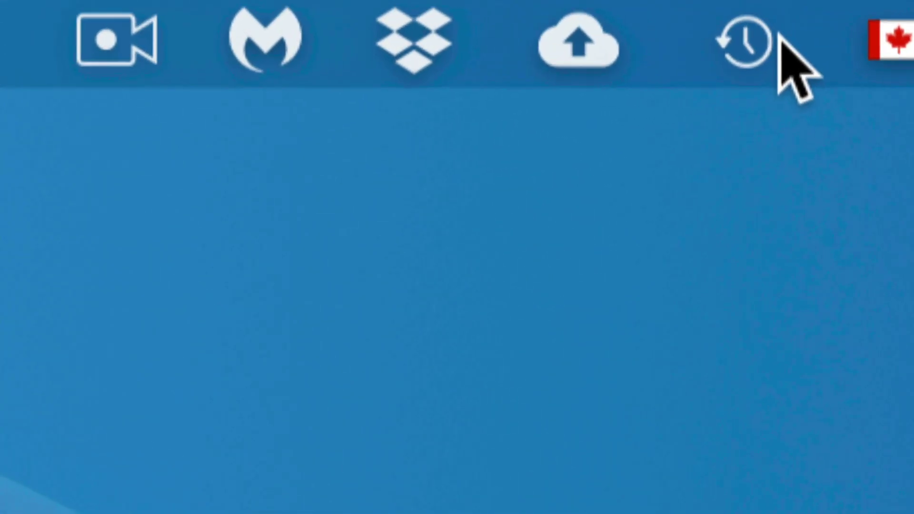
click(754, 44)
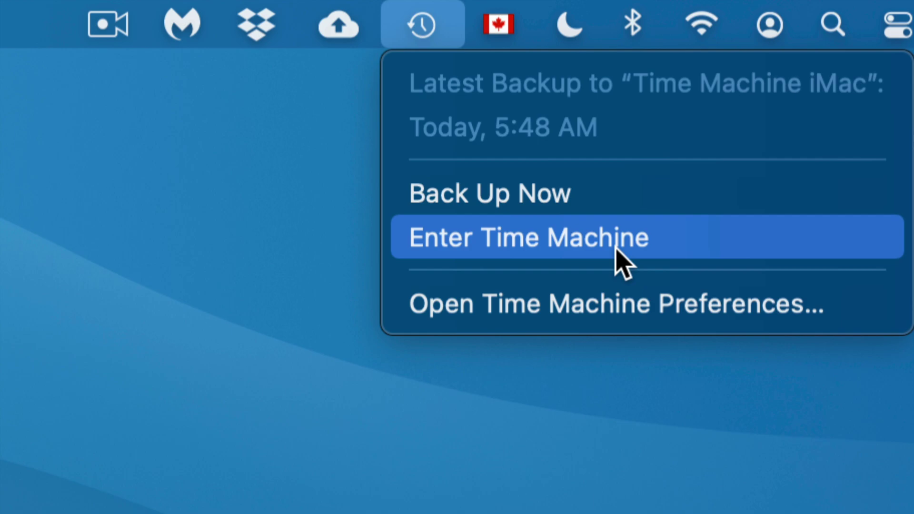
Enter Time Machine from the menu-bar menu to browse the earlier backups of the Desktop.
click(541, 241)
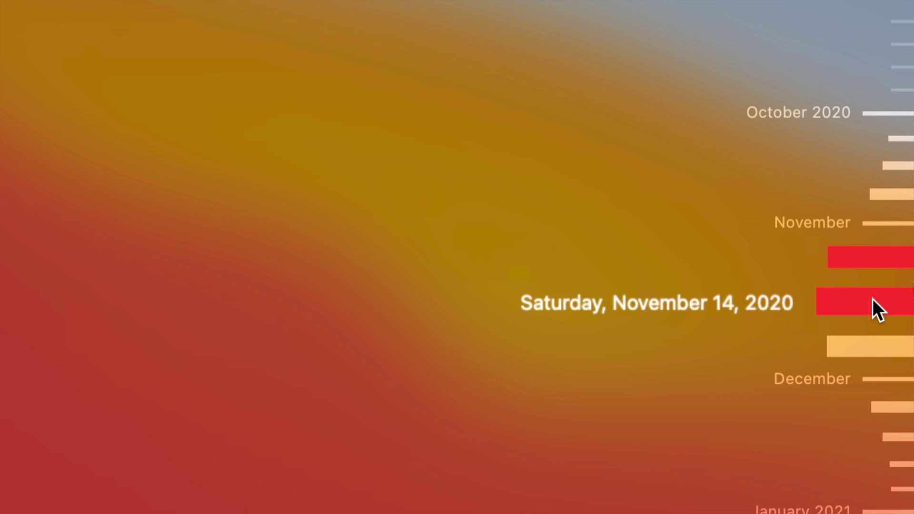
Restore the 2.37 GB video sd u 1.MP4 from the November 14, 2020 backup to the Desktop.
click(872, 298)
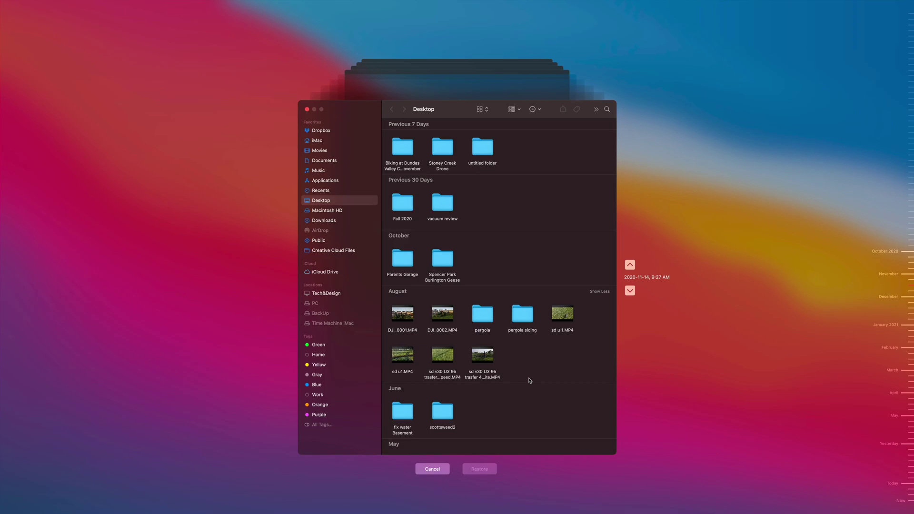
click(571, 316)
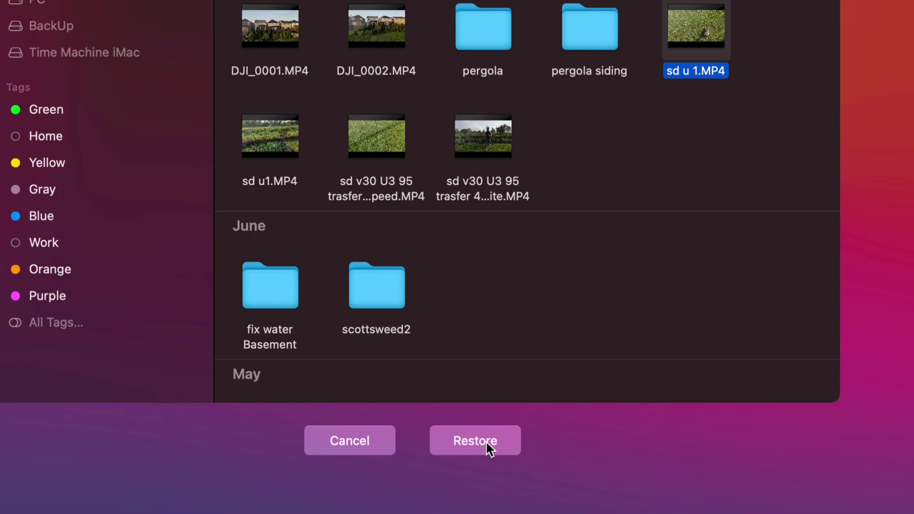
click(485, 441)
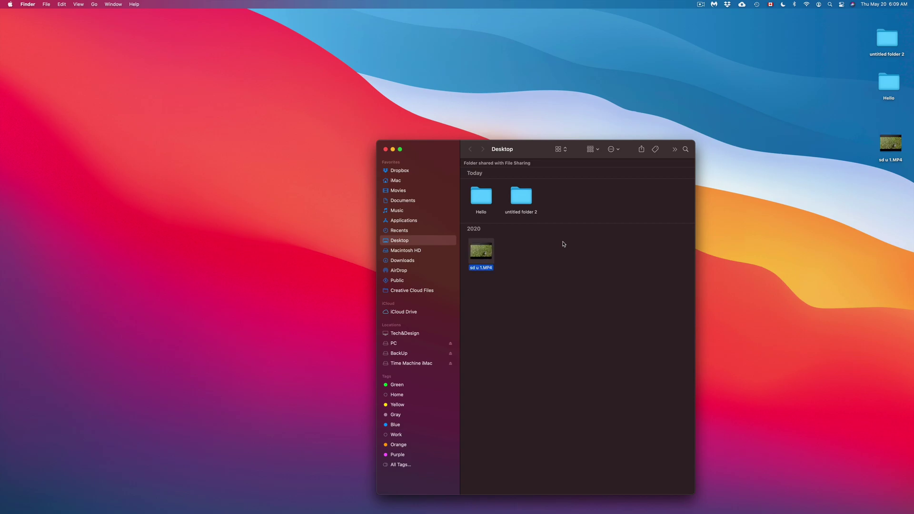
Position the restored sd u 1.MP4 icon below the Hello folder and shift the Desktop window up-left.
drag(889, 143, 802, 190)
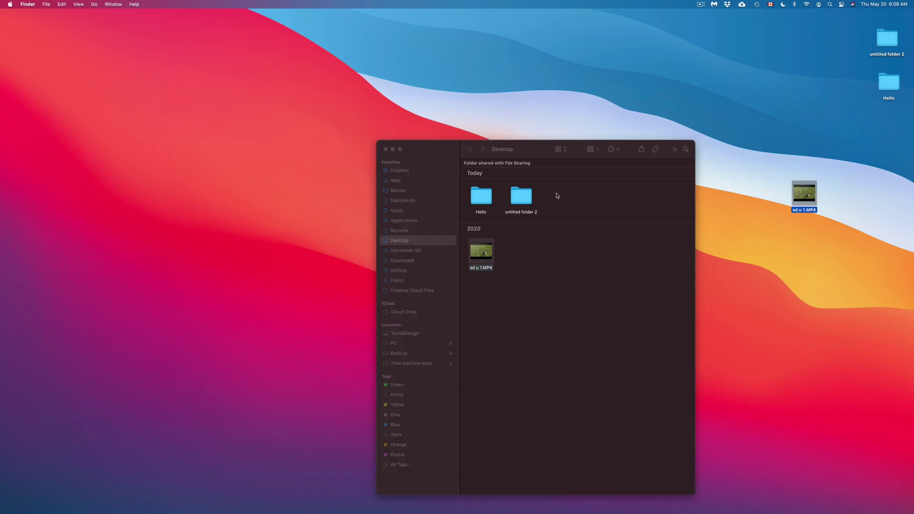
click(448, 150)
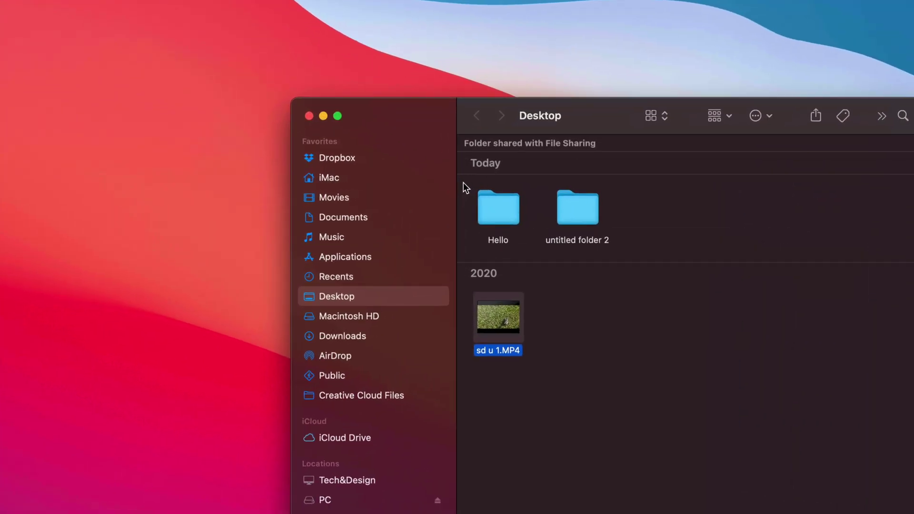
click(480, 250)
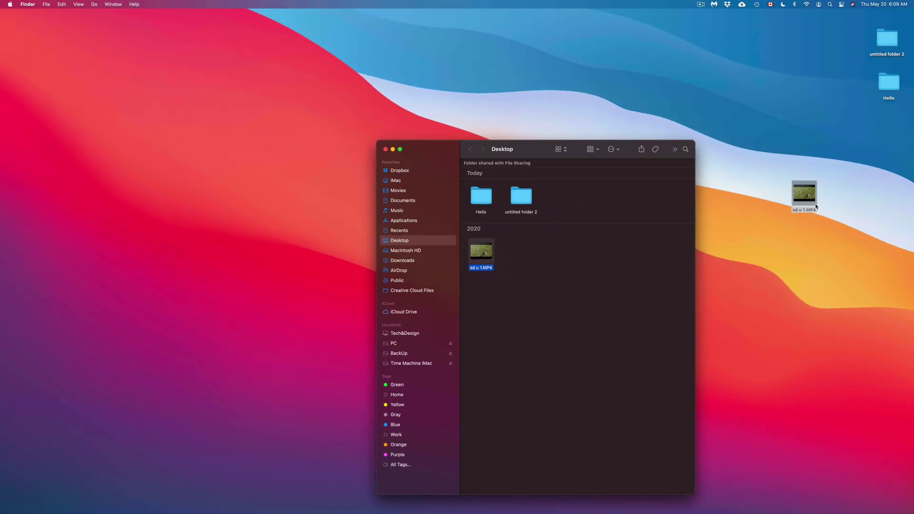
drag(816, 207, 811, 140)
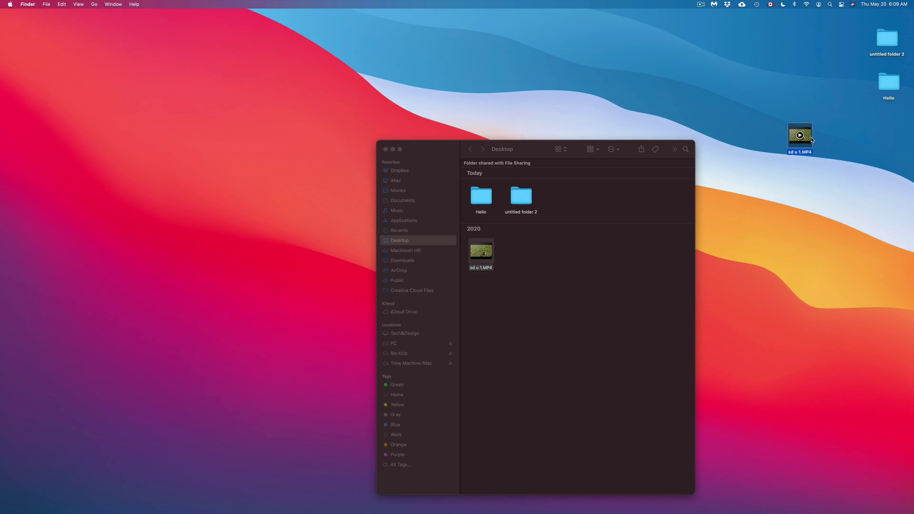
drag(812, 140, 809, 184)
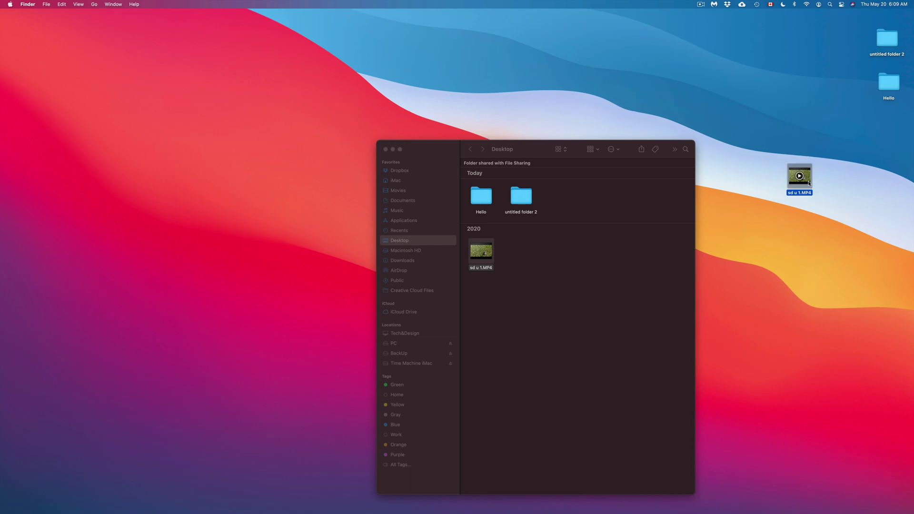
drag(536, 142, 509, 128)
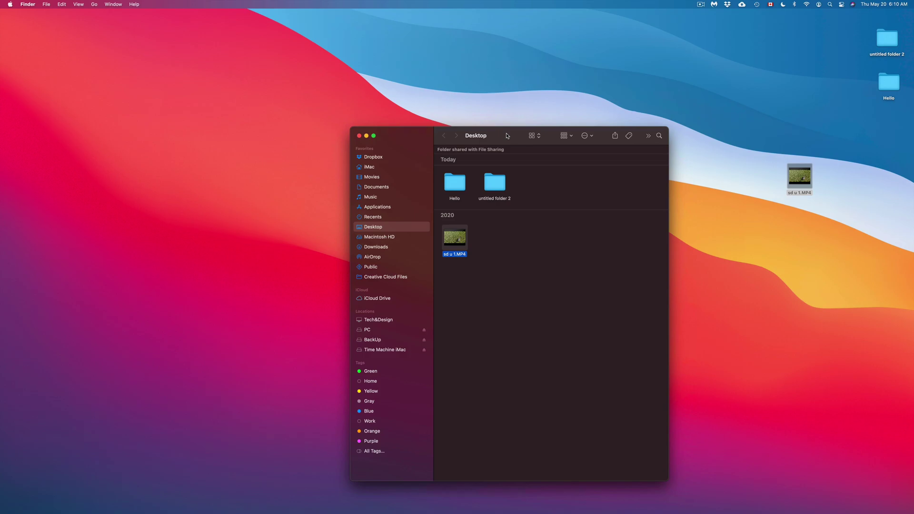
Move the Desktop window aside and arrange the PC and BackUp drives in a row beside Time Machine iMac.
drag(507, 135, 703, 91)
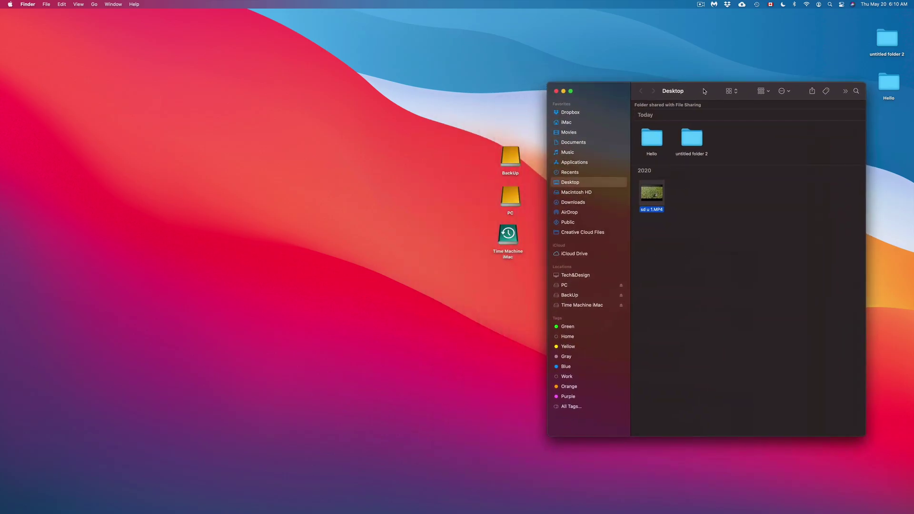
drag(418, 182, 393, 137)
click(481, 131)
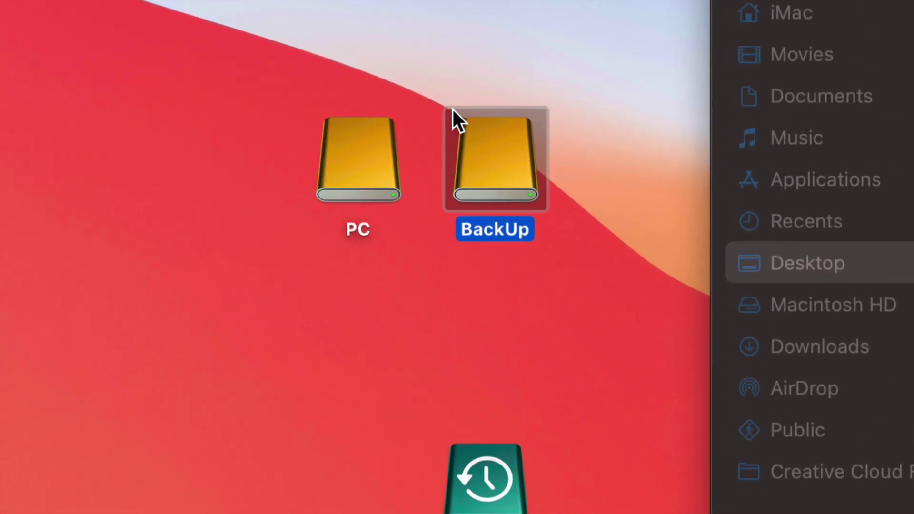
drag(516, 181, 553, 165)
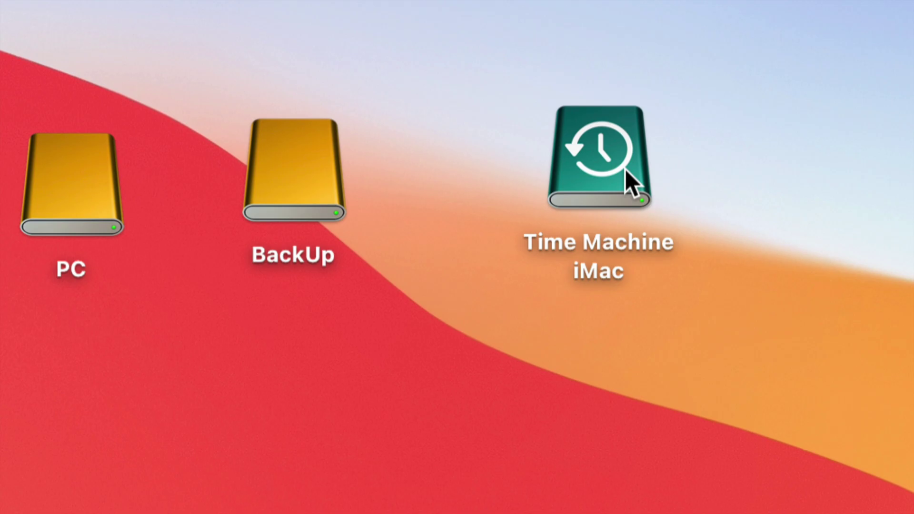
Place the PC drive between BackUp and Time Machine iMac, then move the Hello folder to their lower right.
drag(93, 184, 437, 167)
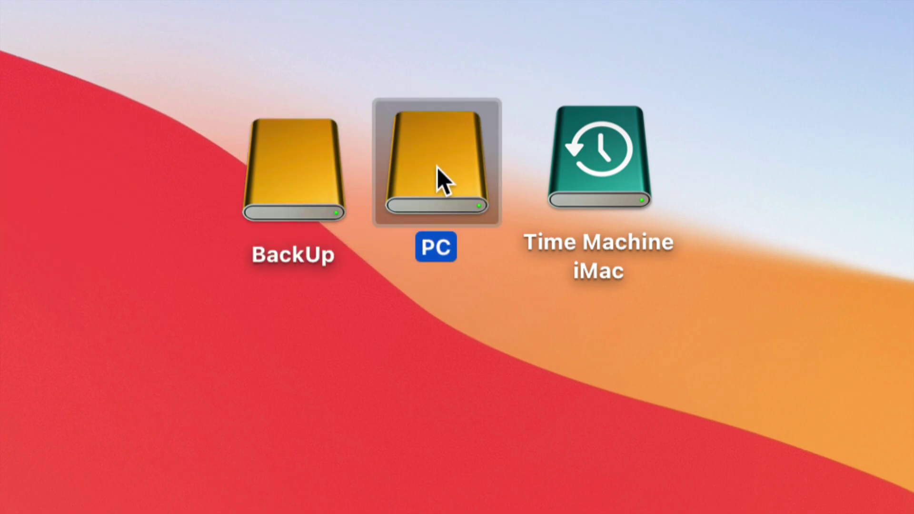
click(474, 310)
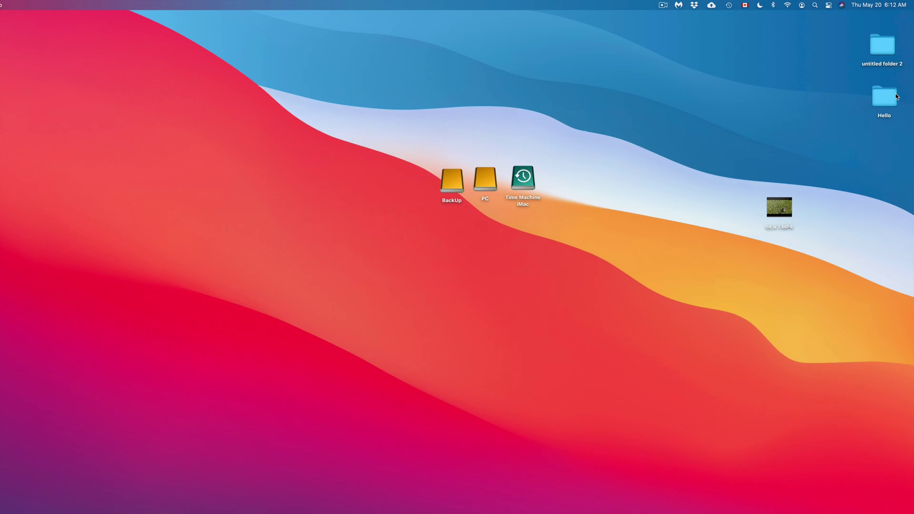
drag(896, 96, 491, 216)
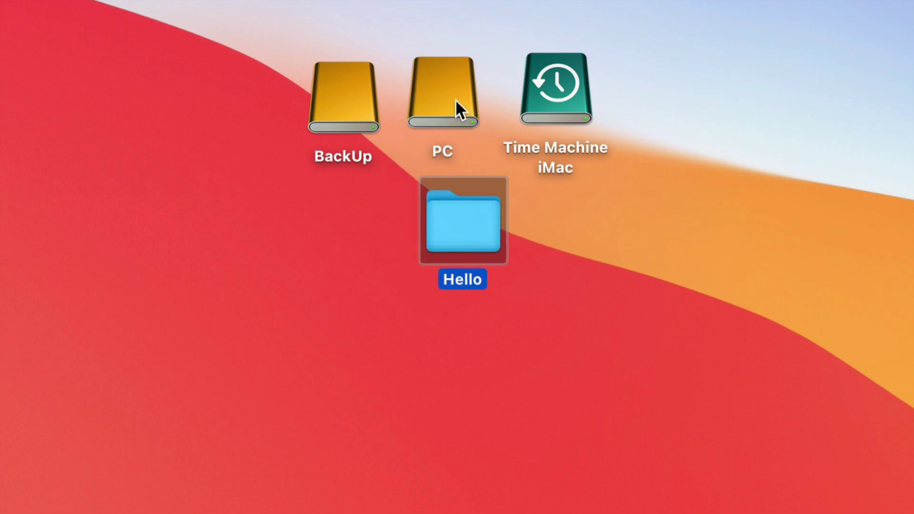
click(445, 100)
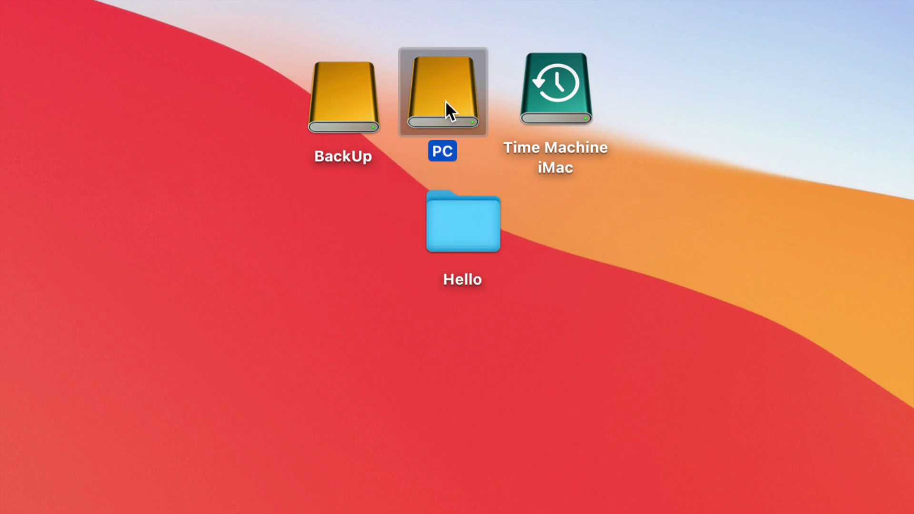
click(566, 100)
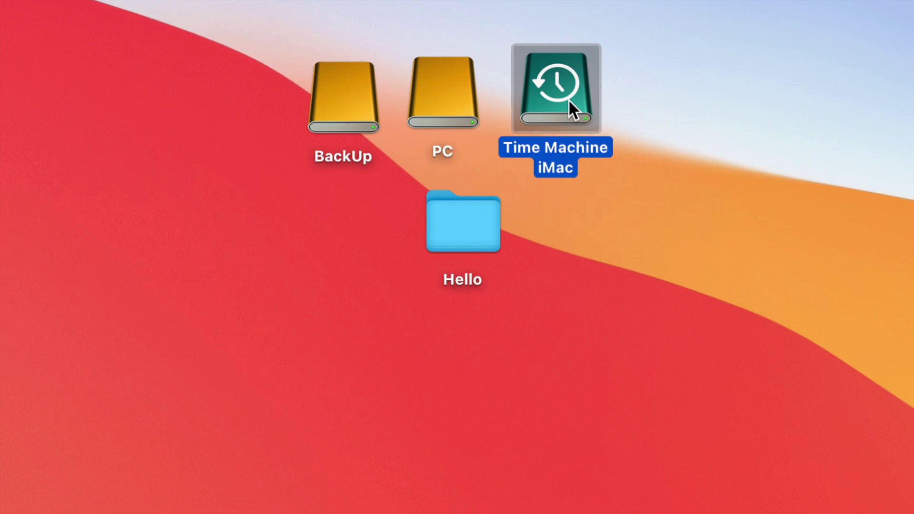
drag(455, 218, 626, 270)
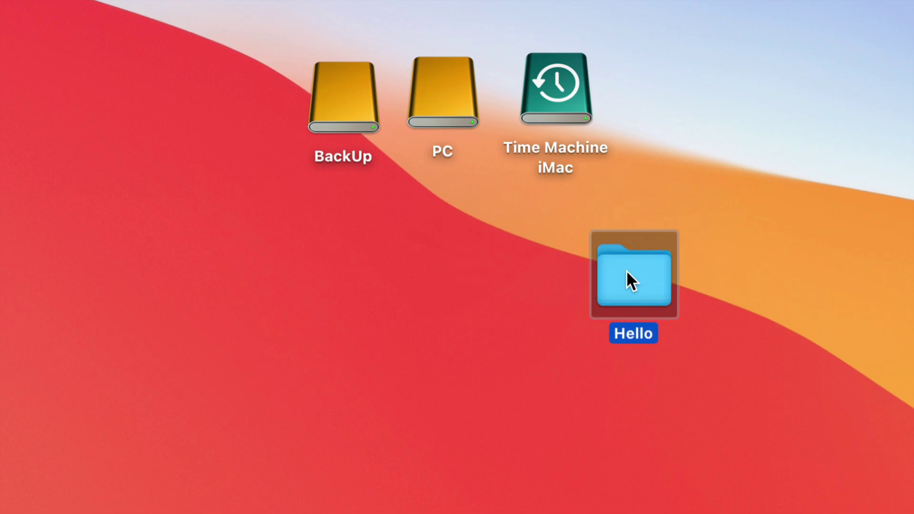